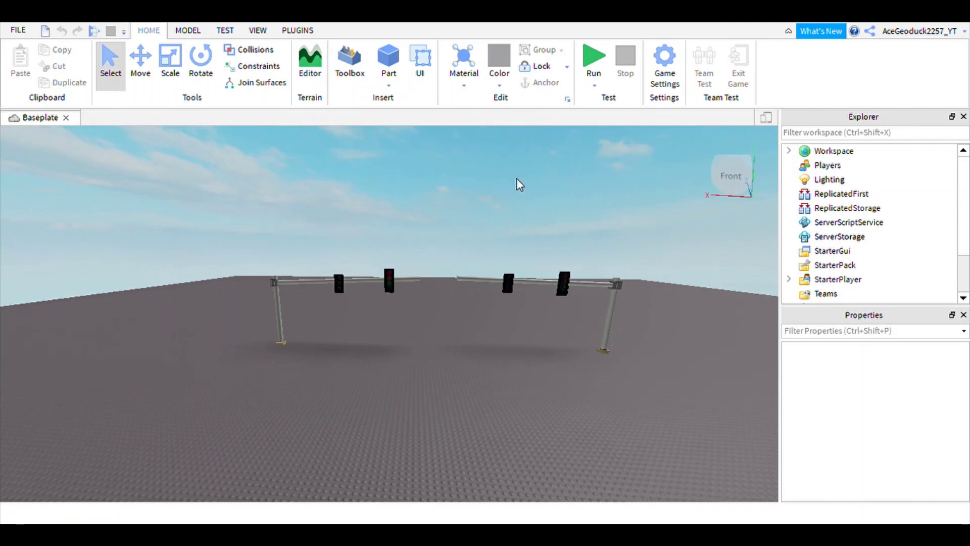
Check the Direction 1 signal list in the Traffic Signals plugin's signal editor and close the editor
{"action": "left_click", "coordinate": [299, 31]}
{"action": "left_click", "coordinate": [528, 66]}
{"action": "left_click", "coordinate": [419, 314]}
{"action": "left_click", "coordinate": [424, 327]}
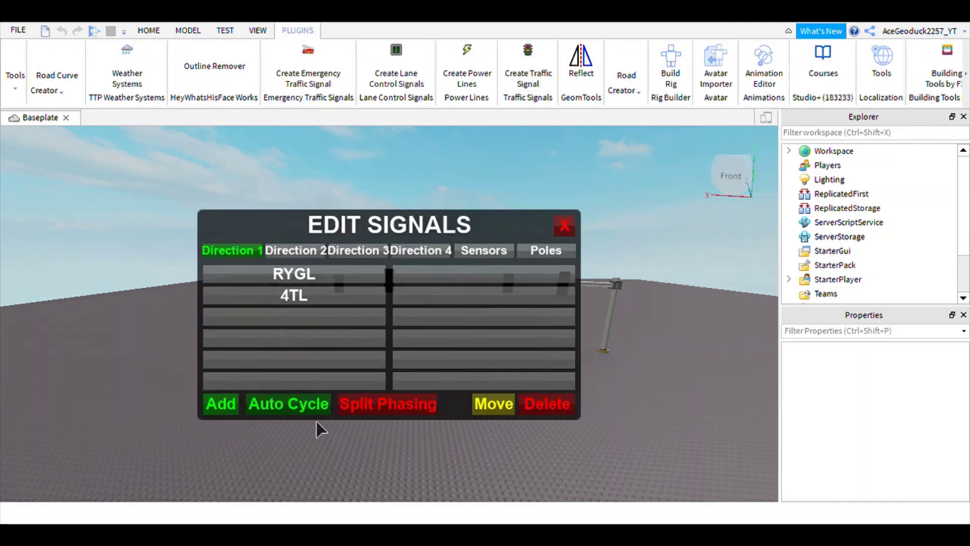
{"action": "left_click", "coordinate": [565, 226]}
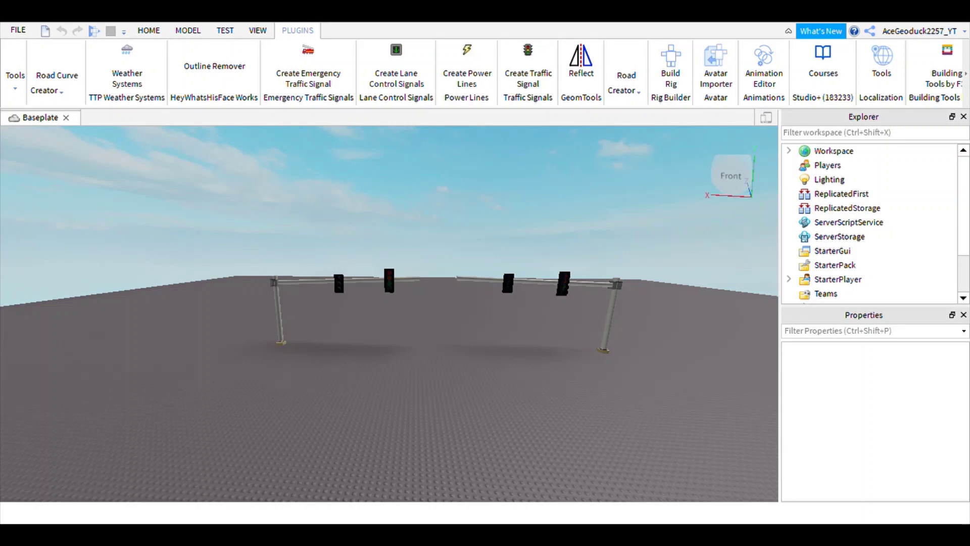
Run the simulation of the place and close the Studio+ panel
{"action": "left_click", "coordinate": [161, 36]}
{"action": "key", "text": "F5"}
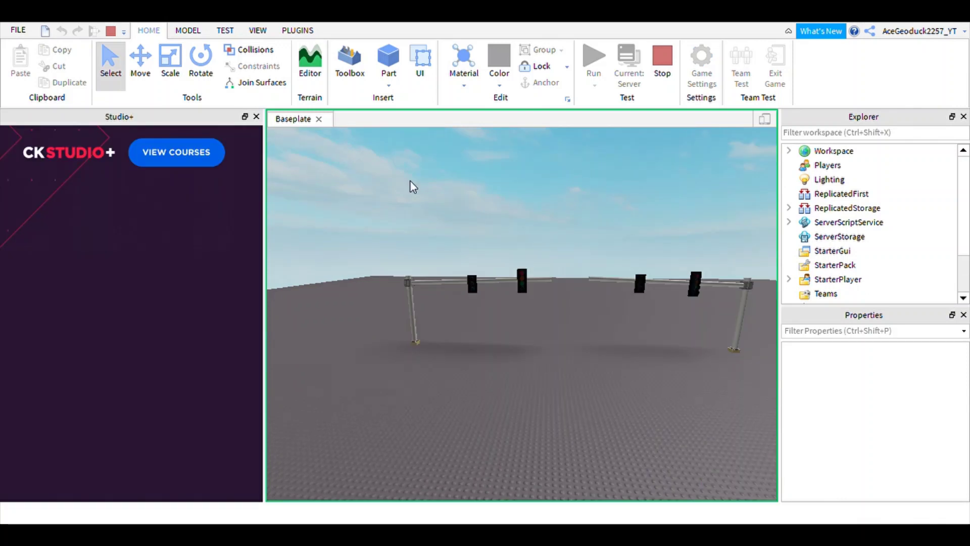
{"action": "left_click", "coordinate": [256, 117]}
Examine the lights on both mast-arm signals from several viewpoints as they cycle, and stop the simulation
{"action": "right_click_drag", "start_coordinate": [451, 365], "coordinate": [451, 364]}
{"action": "key", "text": "w"}
{"action": "key", "text": "w"}
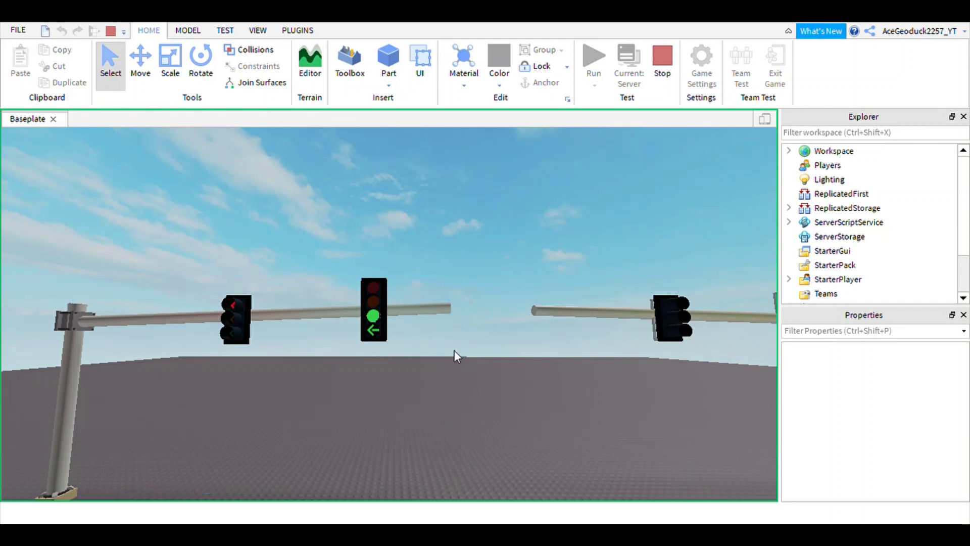
{"action": "key", "text": "s"}
{"action": "key", "text": "d"}
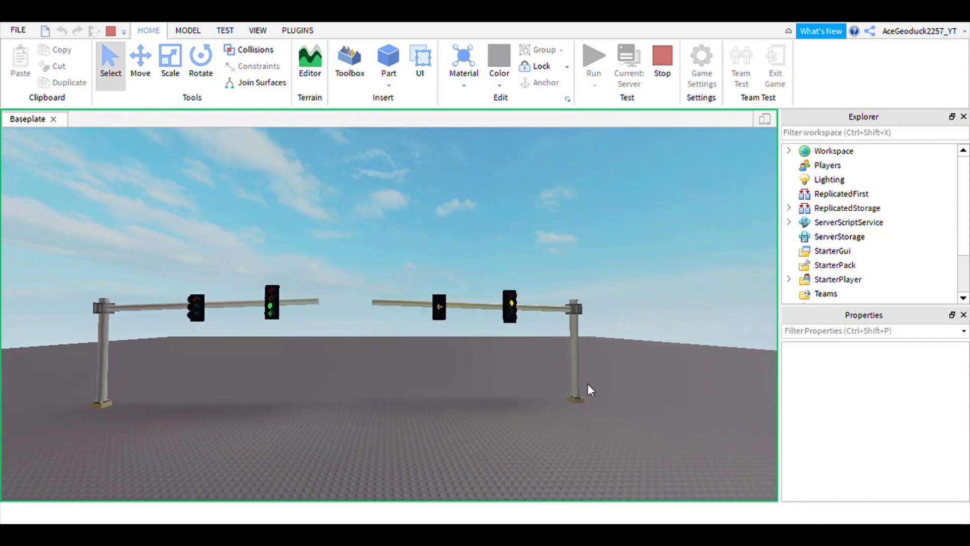
{"action": "key", "text": "d"}
{"action": "key", "text": "w"}
{"action": "key", "text": "d"}
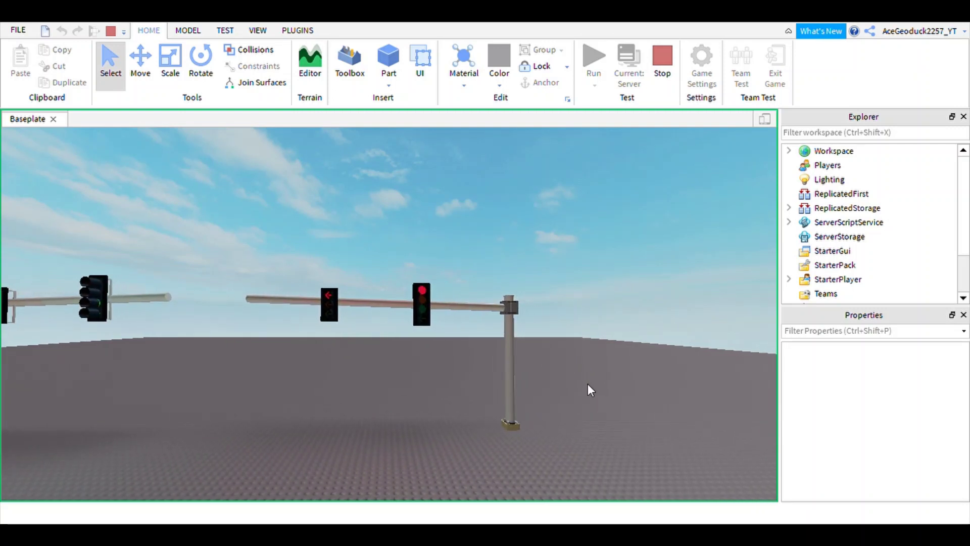
{"action": "key", "text": "a"}
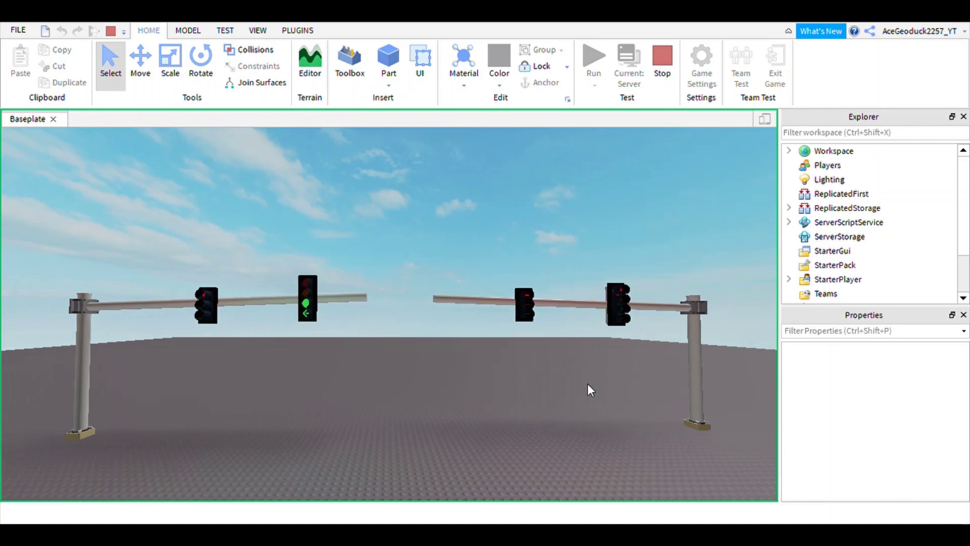
{"action": "key", "text": "s"}
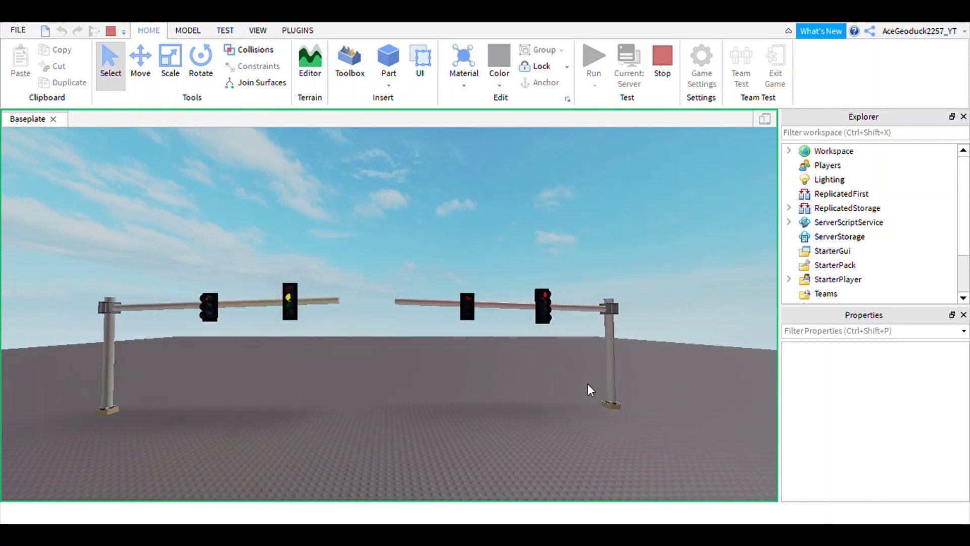
{"action": "key", "text": "w"}
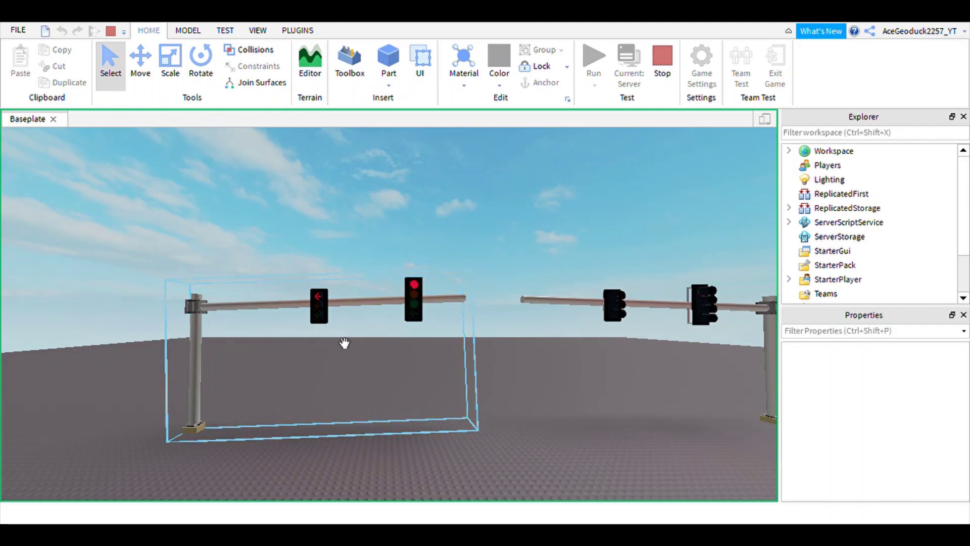
{"action": "key", "text": "d"}
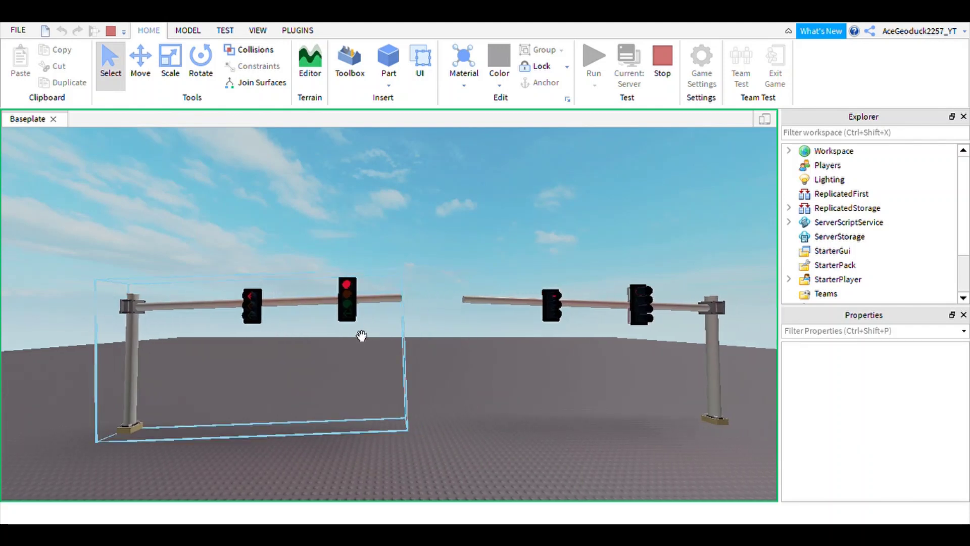
{"action": "key", "text": "s"}
{"action": "key", "text": "d"}
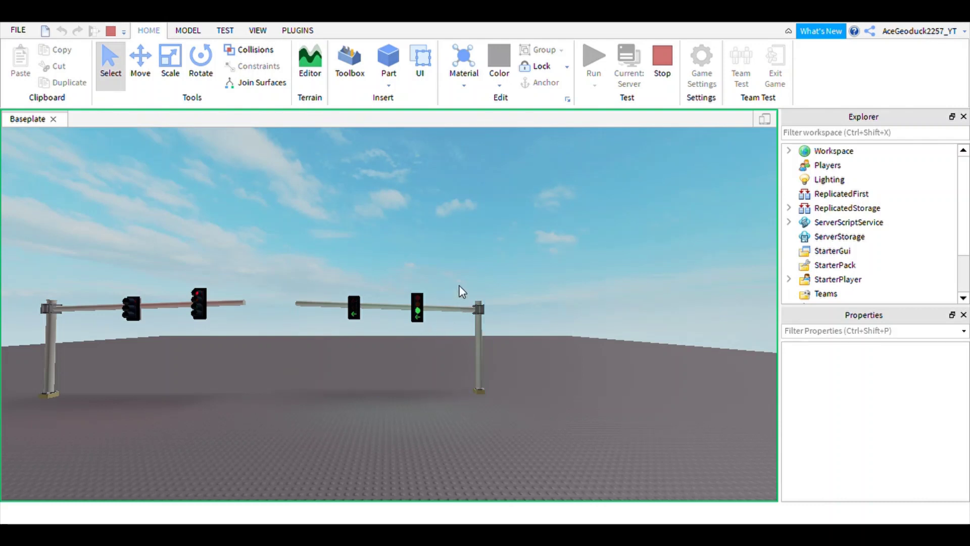
{"action": "key", "text": "a"}
{"action": "key", "text": "w"}
{"action": "key", "text": "d"}
{"action": "left_click", "coordinate": [662, 69]}
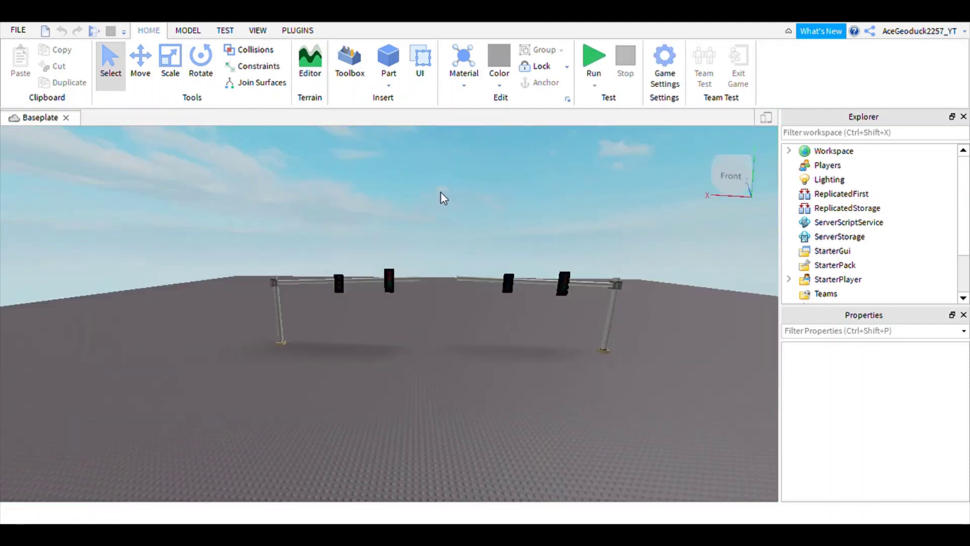
Cut the Signal model with the pole on the left side of the scene out of the workspace
{"action": "left_click", "coordinate": [377, 289]}
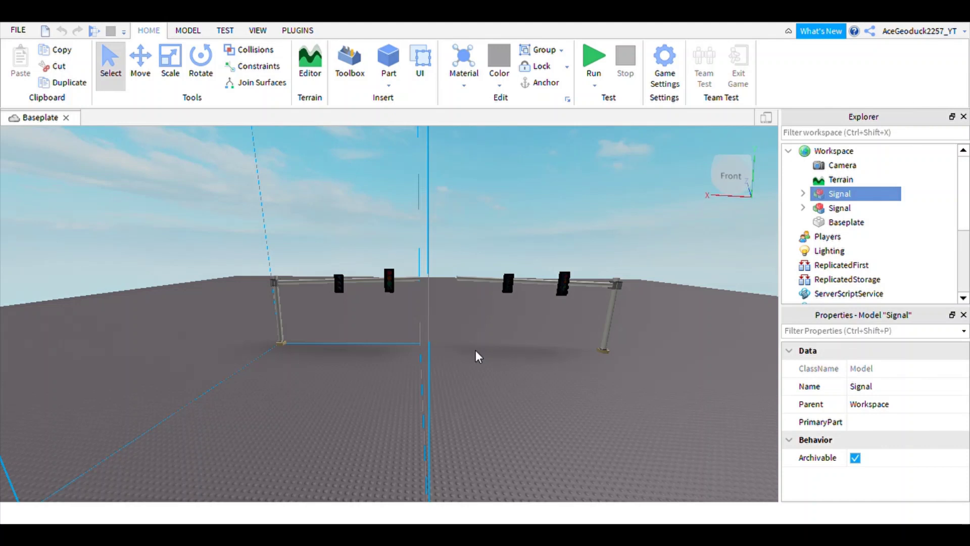
{"action": "key", "text": "ctrl+x"}
{"action": "right_click_drag", "start_coordinate": [499, 401], "coordinate": [499, 402]}
{"action": "key", "text": "w"}
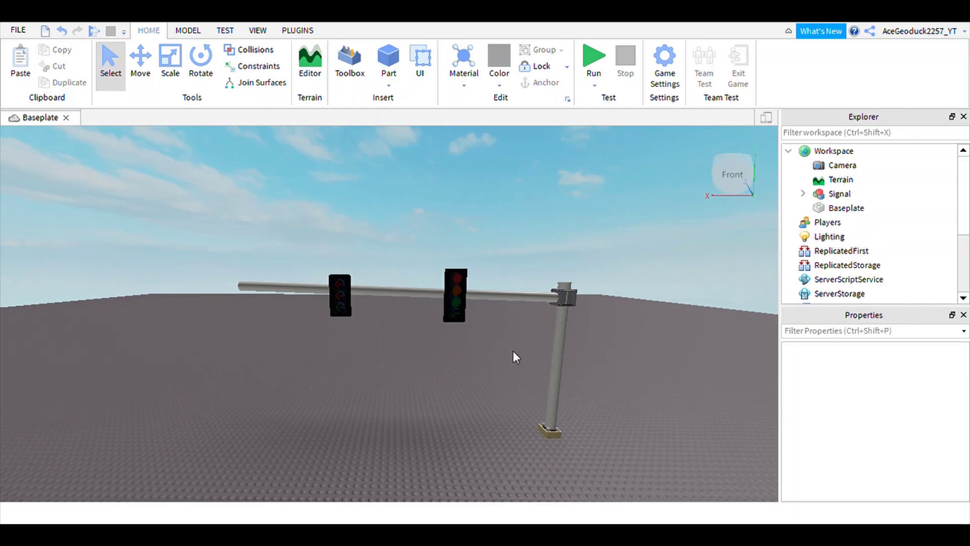
Delete the 4TL head from Direction 1 of the remaining Signal model using the Traffic Signals editor
{"action": "left_click", "coordinate": [506, 297]}
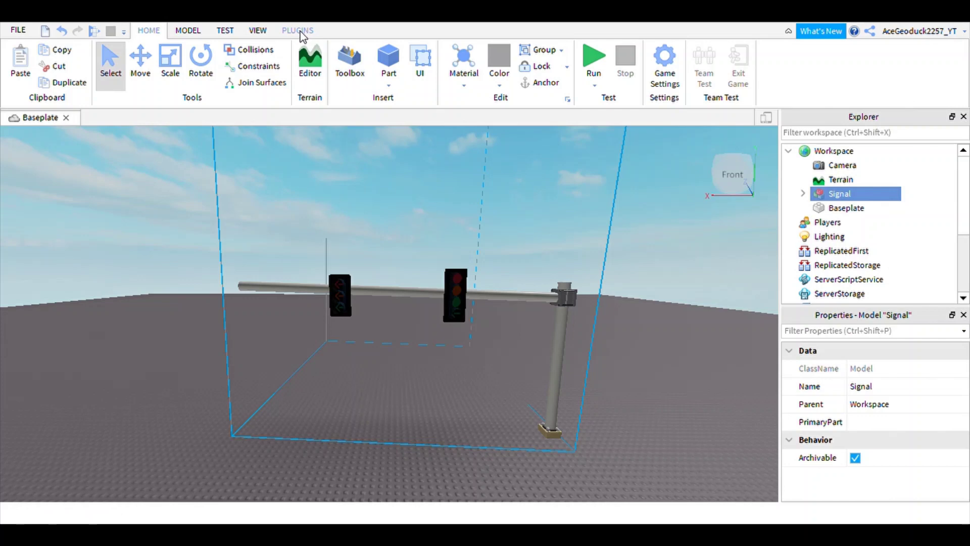
{"action": "left_click", "coordinate": [299, 31]}
{"action": "left_click", "coordinate": [538, 85]}
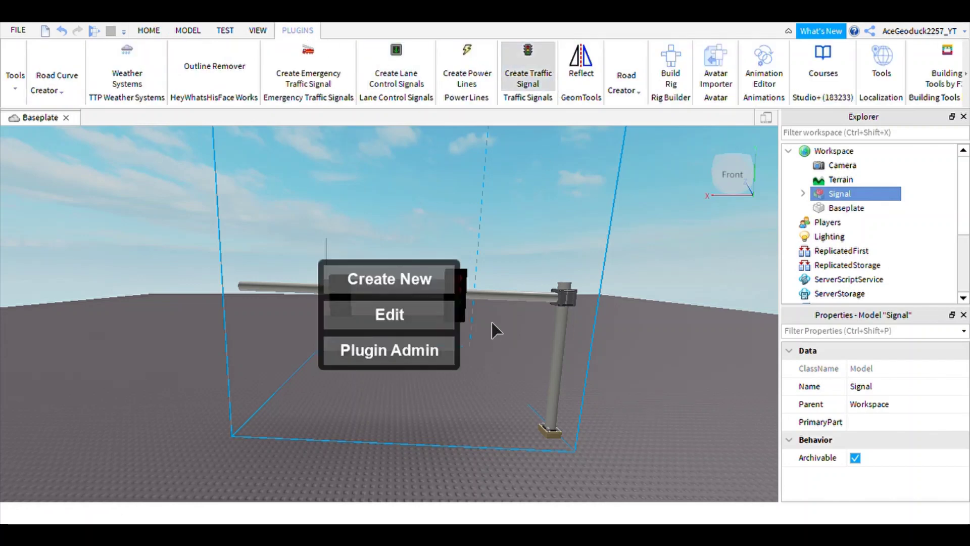
{"action": "left_click", "coordinate": [446, 321]}
{"action": "left_click", "coordinate": [480, 314]}
{"action": "left_click", "coordinate": [317, 251]}
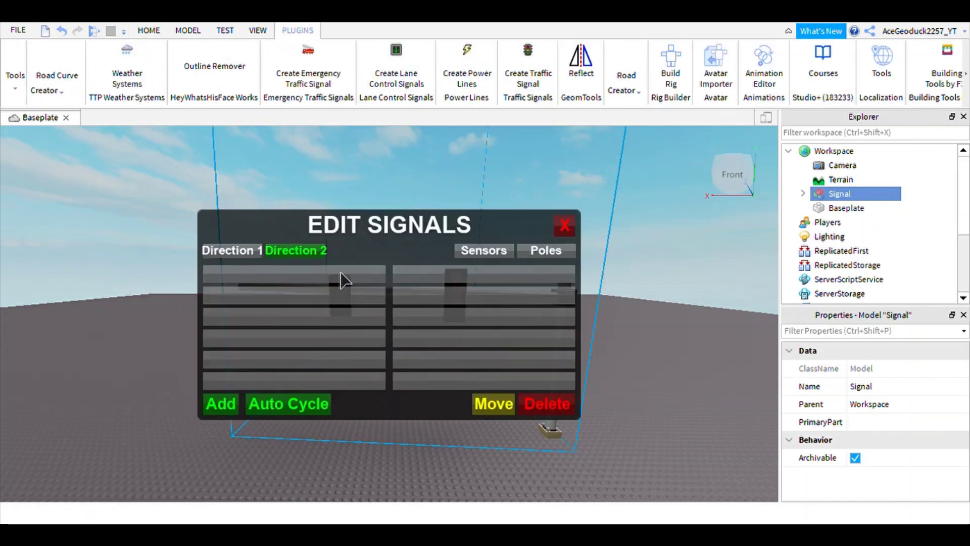
{"action": "left_click", "coordinate": [249, 252]}
{"action": "left_click", "coordinate": [313, 301]}
{"action": "left_click", "coordinate": [560, 407]}
Add a new 4TL signal head to Direction 1, place it on the mast arm near the pole, and close the signal editor
{"action": "left_click", "coordinate": [225, 407]}
{"action": "left_click", "coordinate": [568, 248]}
{"action": "left_click", "coordinate": [627, 252]}
{"action": "left_click", "coordinate": [334, 498]}
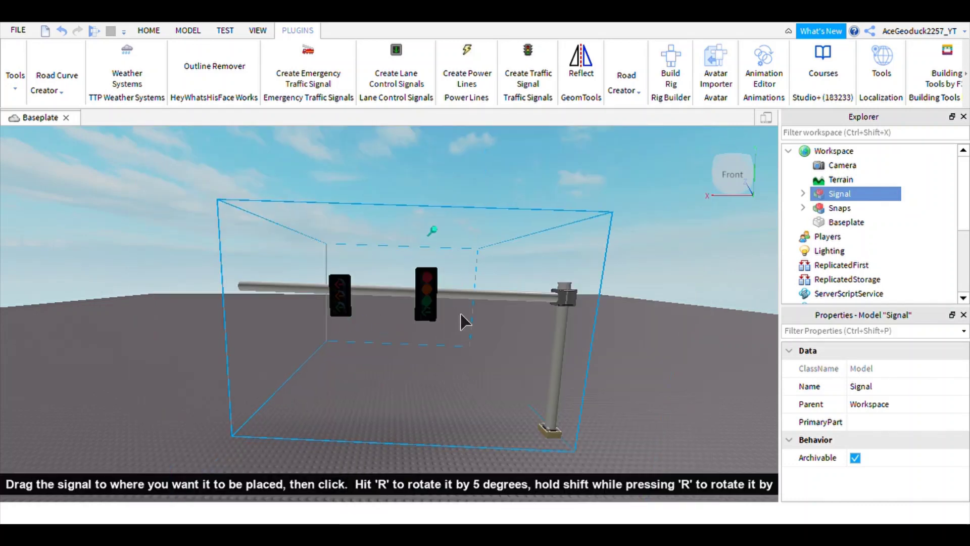
{"action": "left_click", "coordinate": [526, 373]}
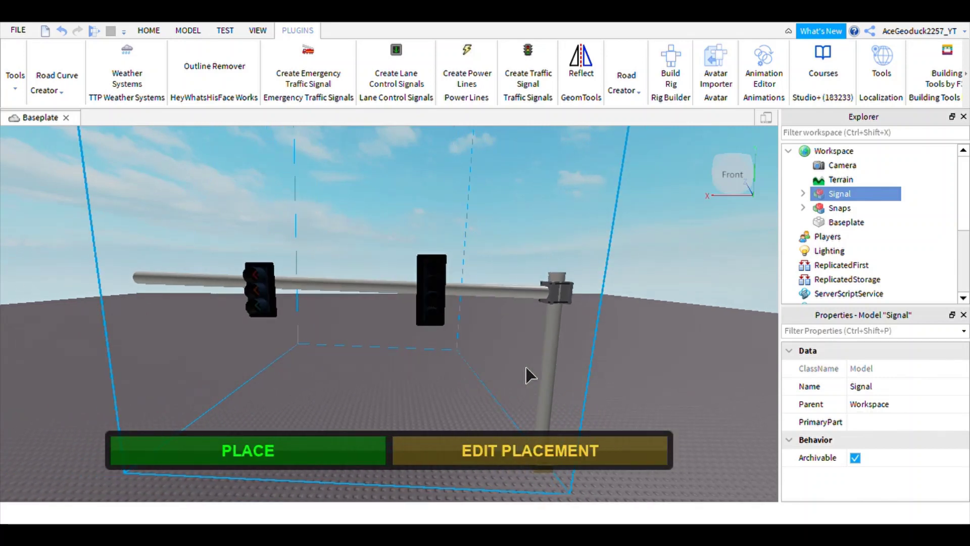
{"action": "left_click", "coordinate": [354, 458]}
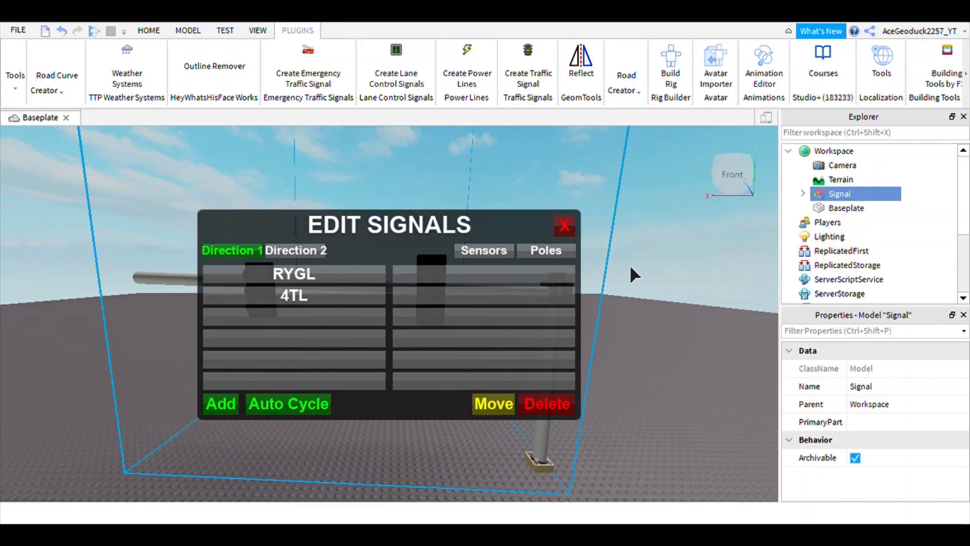
{"action": "left_click", "coordinate": [565, 225]}
Examine the Direction1 heads inside the Signal model and focus the view on the RYGL left-turn head
{"action": "right_click_drag", "start_coordinate": [559, 288], "coordinate": [558, 287]}
{"action": "scroll", "coordinate": [558, 292], "scroll_direction": "down", "scroll_amount": 4}
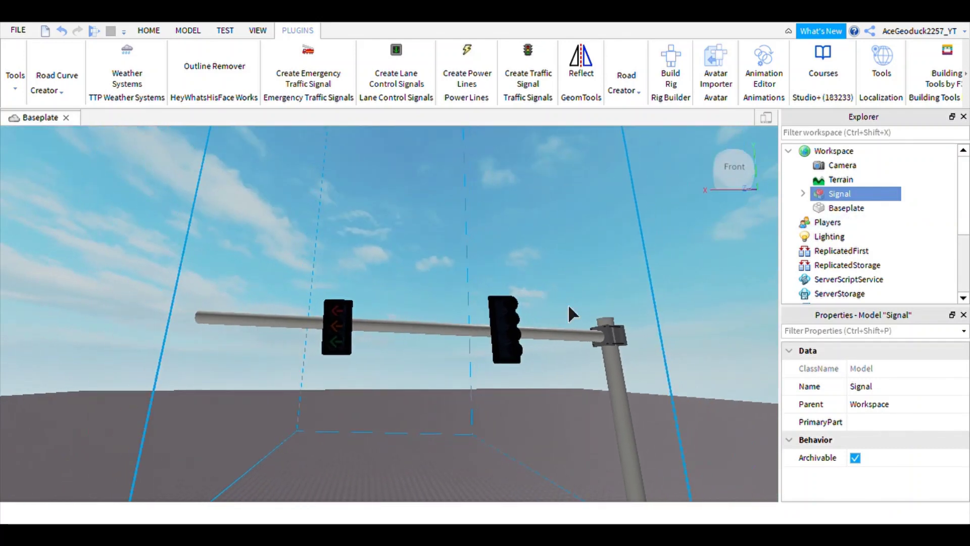
{"action": "scroll", "coordinate": [739, 337], "scroll_direction": "down", "scroll_amount": 1}
{"action": "right_click_drag", "start_coordinate": [739, 337], "coordinate": [736, 338]}
{"action": "scroll", "coordinate": [740, 338], "scroll_direction": "up", "scroll_amount": 3}
{"action": "scroll", "coordinate": [739, 338], "scroll_direction": "down", "scroll_amount": 3}
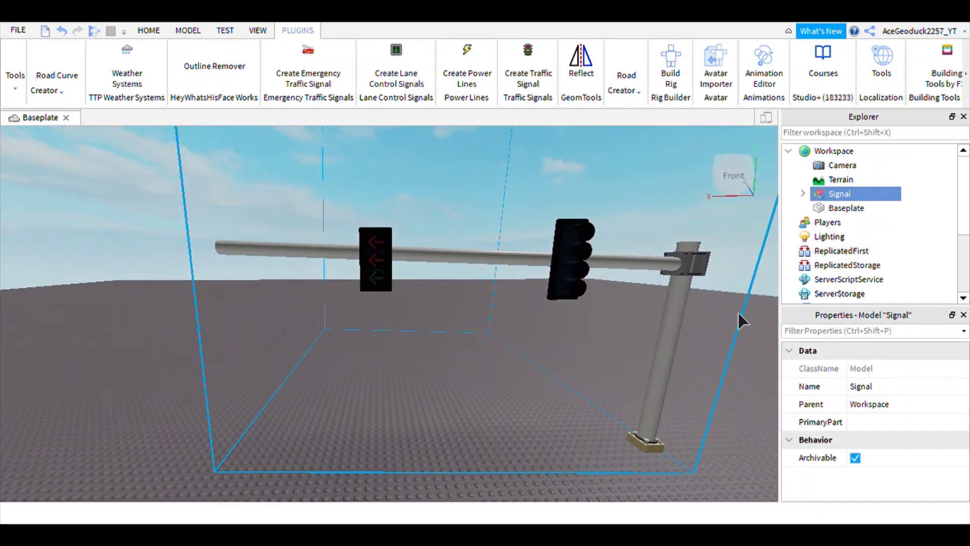
{"action": "left_click", "coordinate": [803, 195]}
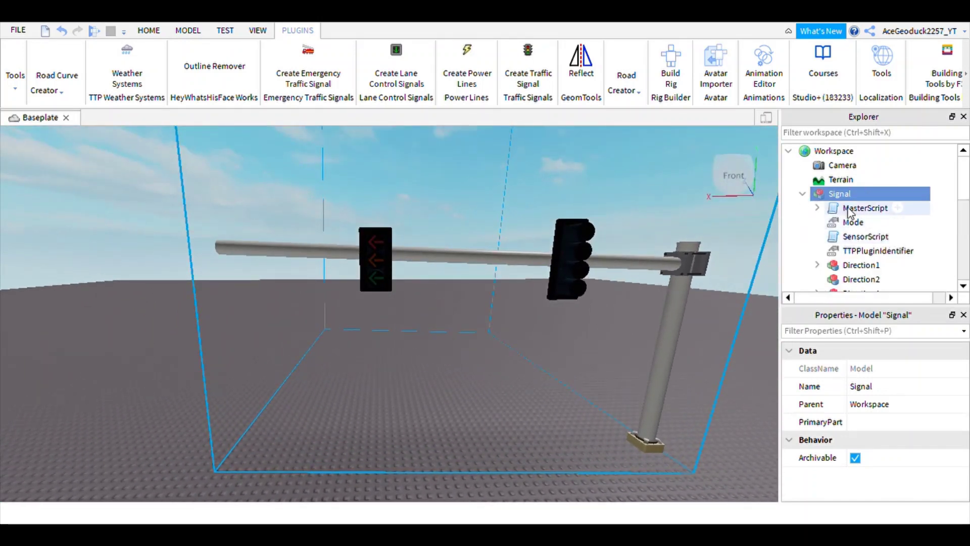
{"action": "scroll", "coordinate": [846, 218], "scroll_direction": "down", "scroll_amount": 1}
{"action": "left_click", "coordinate": [854, 222]}
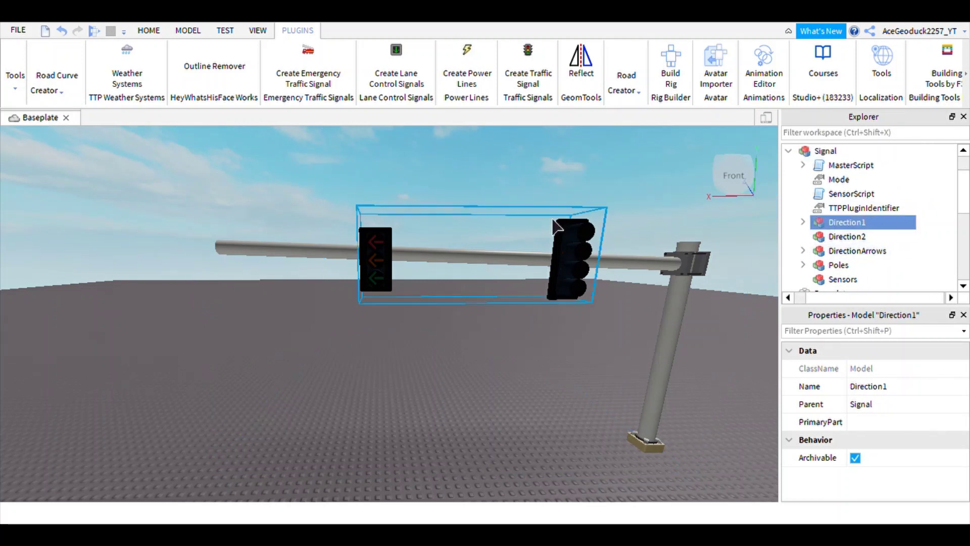
{"action": "left_click", "coordinate": [803, 223]}
{"action": "left_click", "coordinate": [849, 235]}
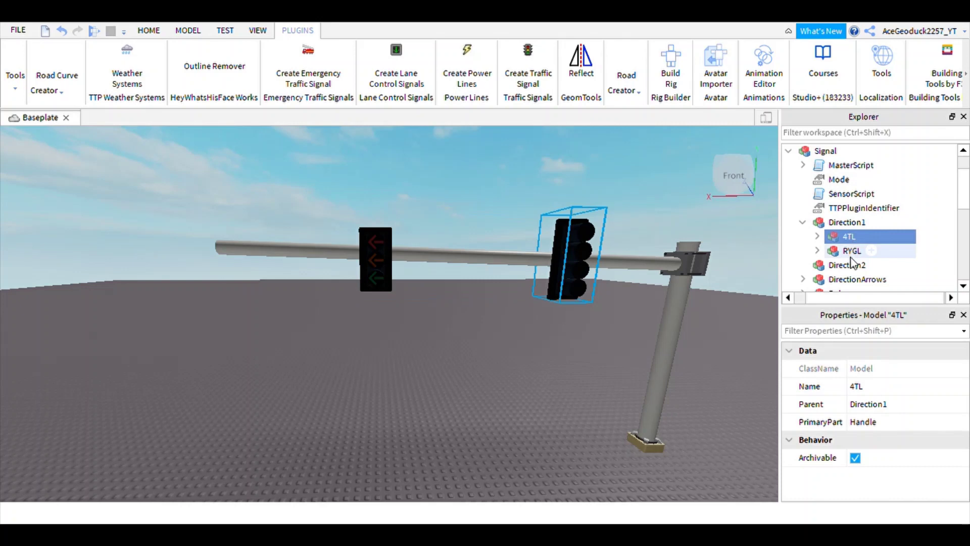
{"action": "left_click", "coordinate": [852, 251]}
{"action": "key", "text": "f"}
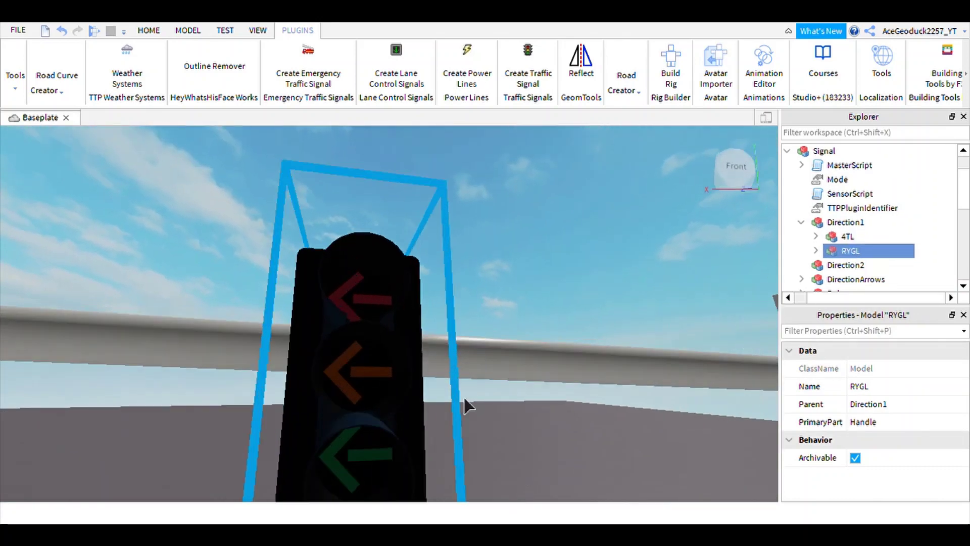
{"action": "scroll", "coordinate": [464, 397], "scroll_direction": "down", "scroll_amount": 5}
{"action": "scroll", "coordinate": [465, 404], "scroll_direction": "up", "scroll_amount": 2}
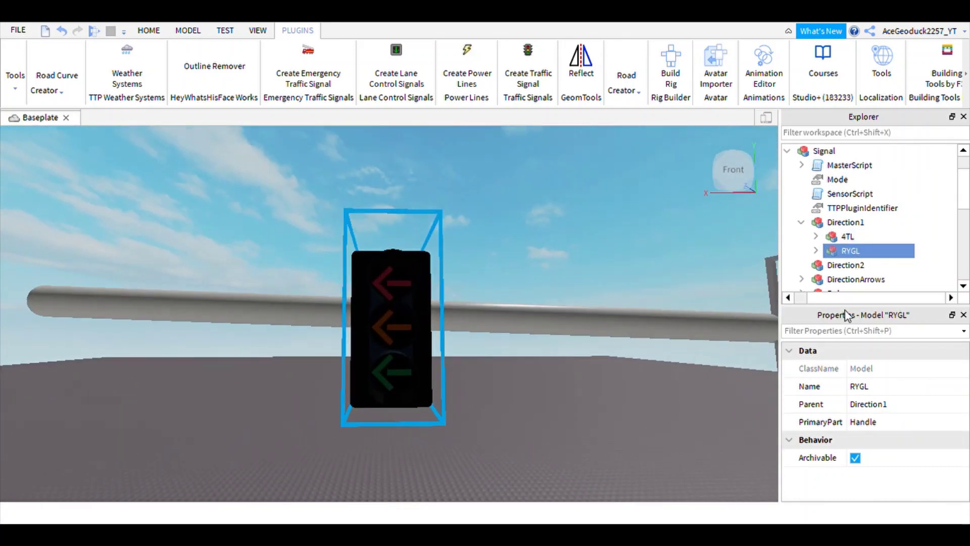
{"action": "right_click_drag", "start_coordinate": [606, 364], "coordinate": [541, 401]}
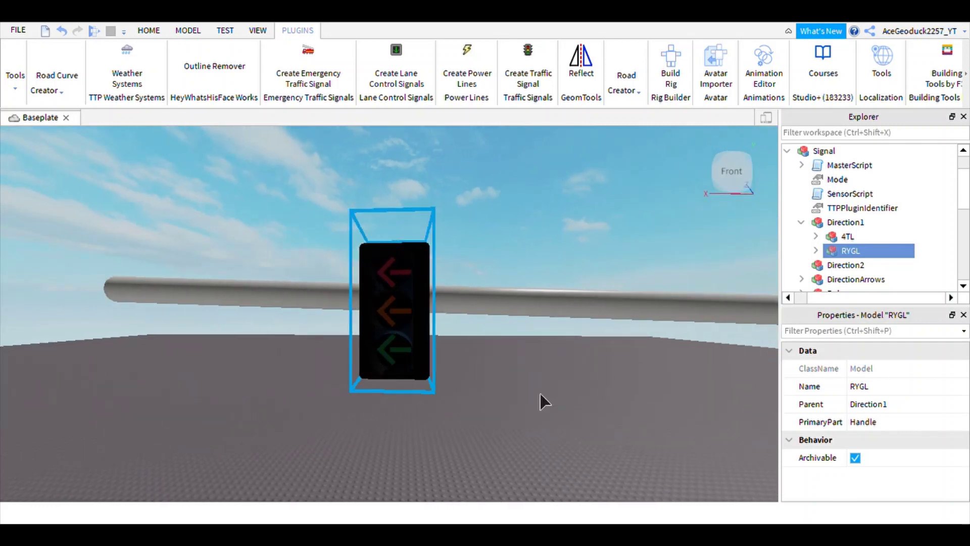
Expand the RYGL model to inspect its GL light part, and reselect the whole RYGL head
{"action": "left_click", "coordinate": [816, 250]}
{"action": "scroll", "coordinate": [852, 247], "scroll_direction": "down", "scroll_amount": 2}
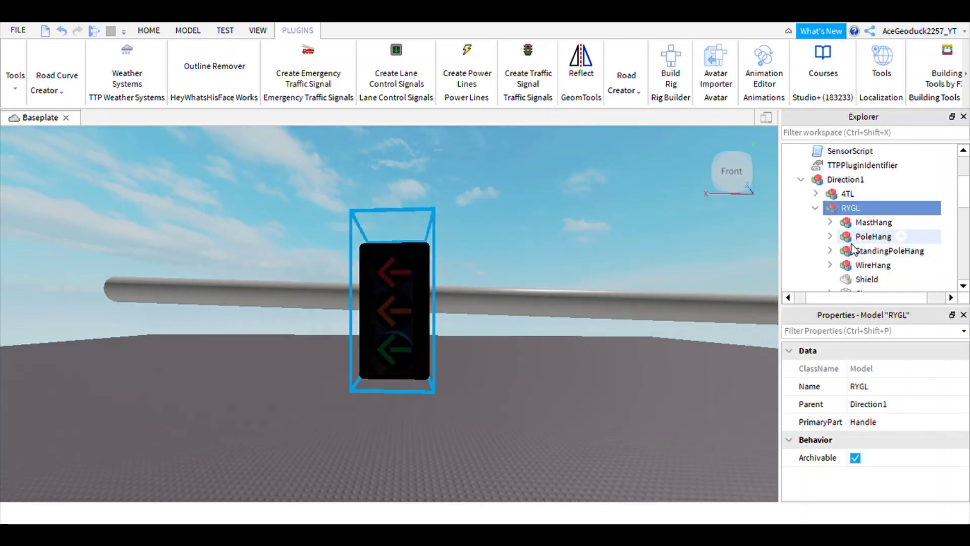
{"action": "scroll", "coordinate": [852, 247], "scroll_direction": "down", "scroll_amount": 2}
{"action": "left_click", "coordinate": [857, 208]}
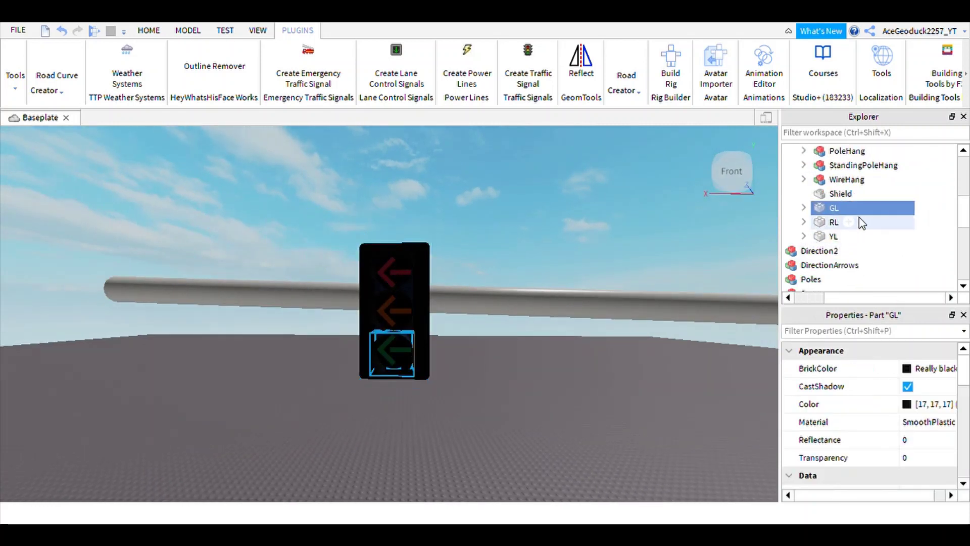
{"action": "scroll", "coordinate": [833, 202], "scroll_direction": "up", "scroll_amount": 1}
{"action": "left_click", "coordinate": [829, 164]}
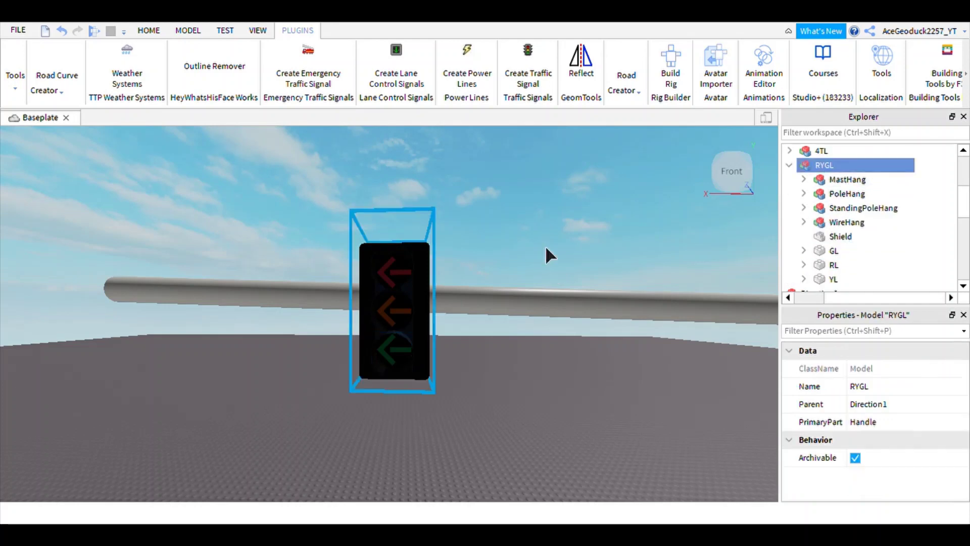
Rotate the RYGL head a quarter turn counterclockwise to lie horizontally and slightly adjust its position by the mast arm
{"action": "left_click", "coordinate": [148, 32]}
{"action": "left_click", "coordinate": [200, 60]}
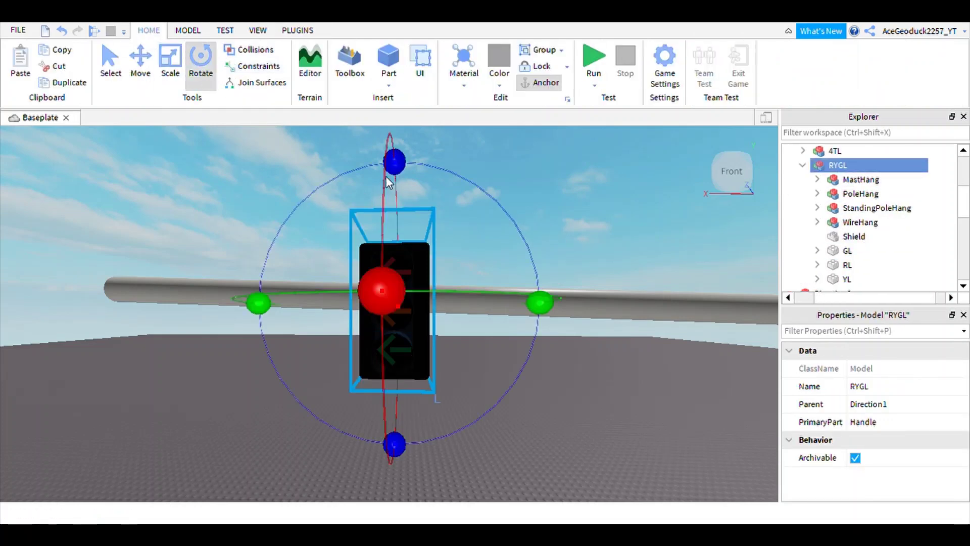
{"action": "left_click_drag", "start_coordinate": [393, 160], "coordinate": [175, 368]}
{"action": "mouse_move", "coordinate": [417, 377]}
{"action": "right_mouse_down"}
{"action": "mouse_move", "coordinate": [436, 394]}
{"action": "mouse_move", "coordinate": [414, 365]}
{"action": "right_mouse_up"}
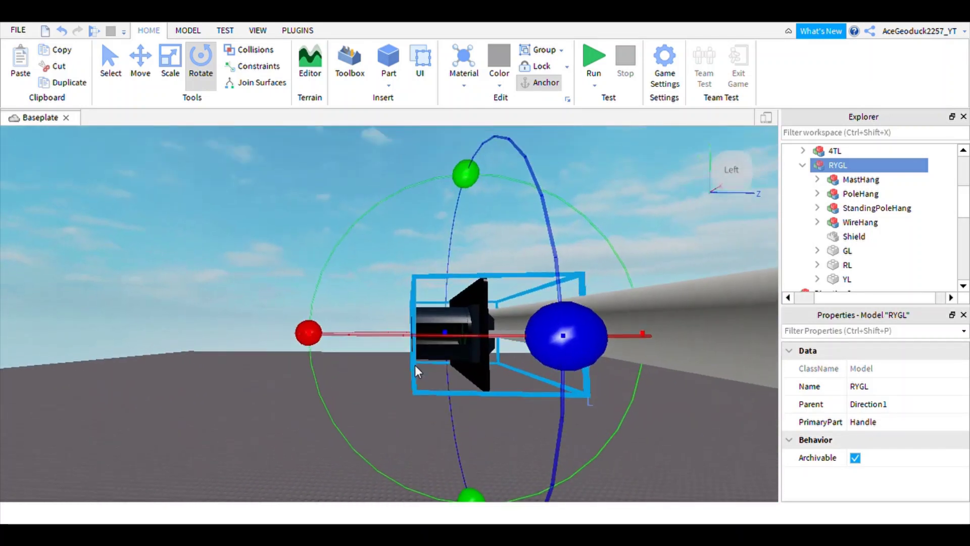
{"action": "left_click", "coordinate": [140, 61]}
{"action": "left_click_drag", "start_coordinate": [490, 262], "coordinate": [482, 256]}
Rotate the GL light part of the RYGL head a quarter turn clockwise so its arrow points left
{"action": "right_click_drag", "start_coordinate": [444, 243], "coordinate": [444, 242]}
{"action": "scroll", "coordinate": [444, 241], "scroll_direction": "up", "scroll_amount": 3}
{"action": "left_click", "coordinate": [844, 251]}
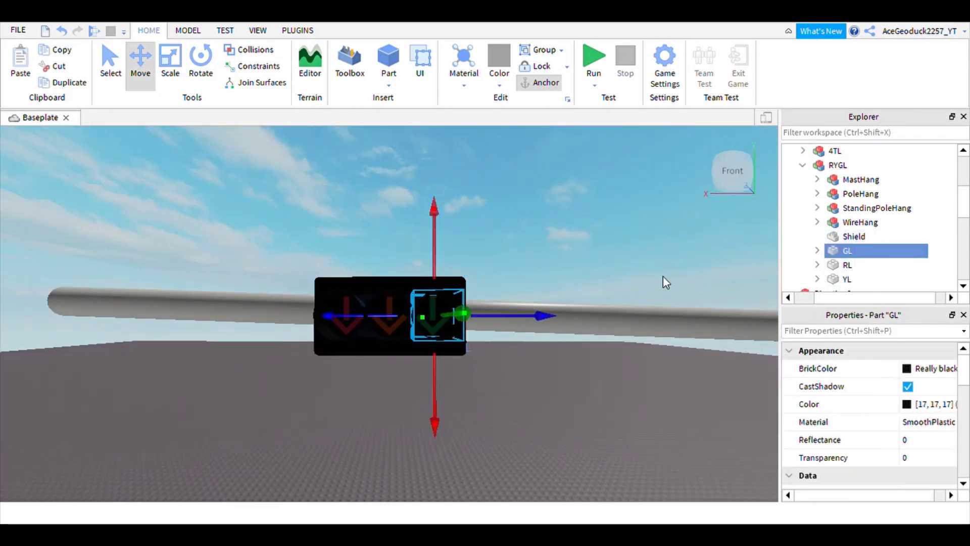
{"action": "key", "text": "ctrl+4"}
{"action": "left_click_drag", "start_coordinate": [434, 214], "coordinate": [534, 314]}
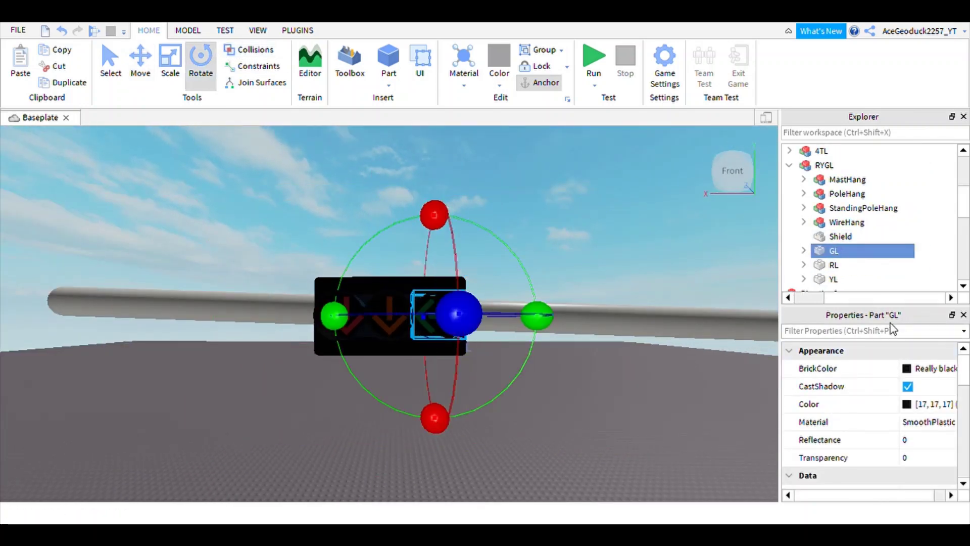
Rotate the RL and YL light parts of the RYGL head a quarter turn clockwise so their arrows point left
{"action": "left_click", "coordinate": [830, 267]}
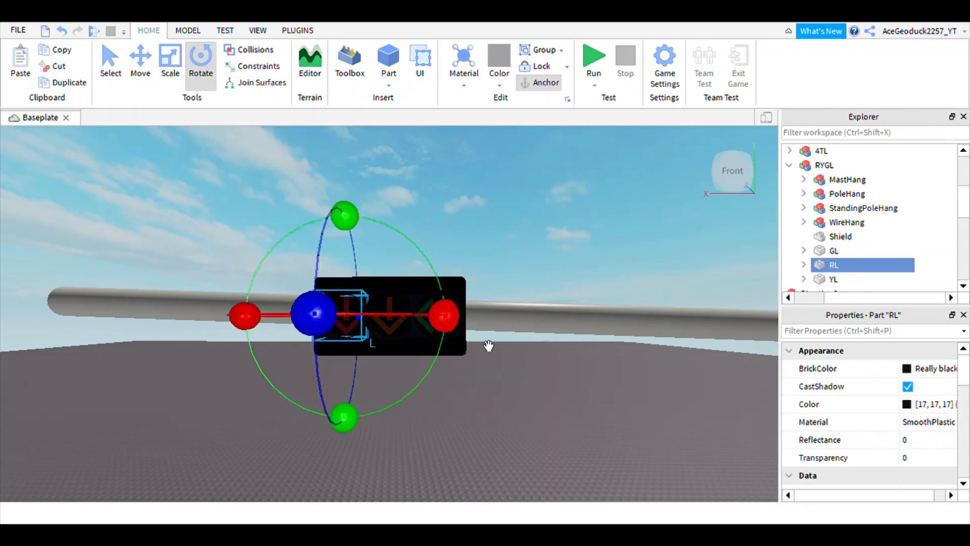
{"action": "left_click_drag", "start_coordinate": [364, 239], "coordinate": [469, 370]}
{"action": "left_click", "coordinate": [831, 280]}
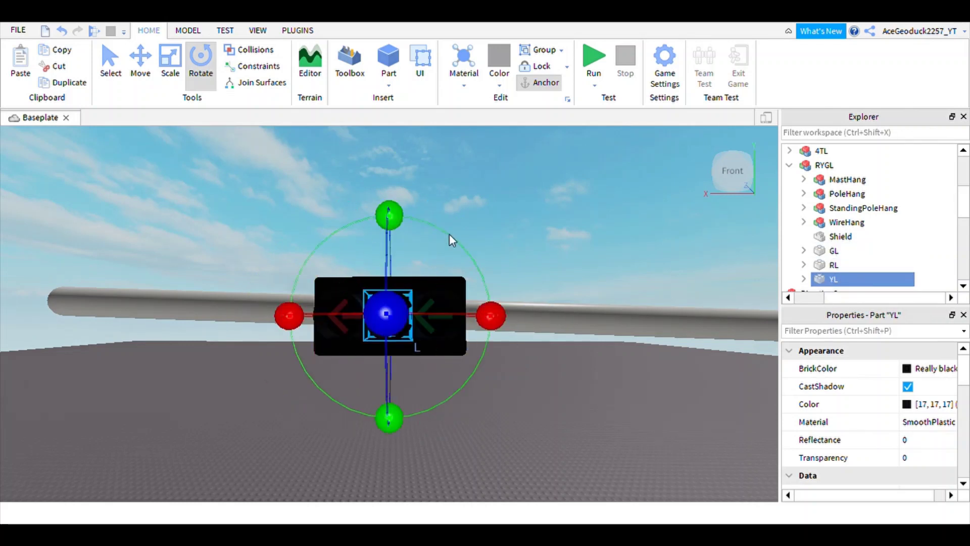
{"action": "left_click_drag", "start_coordinate": [416, 239], "coordinate": [525, 394]}
{"action": "left_click", "coordinate": [545, 241]}
Duplicate the RL red-arrow light part of the horizontal RYGL head by copying and pasting it
{"action": "mouse_move", "coordinate": [545, 241]}
{"action": "right_mouse_down"}
{"action": "mouse_move", "coordinate": [535, 233]}
{"action": "mouse_move", "coordinate": [581, 256]}
{"action": "mouse_move", "coordinate": [536, 232]}
{"action": "mouse_move", "coordinate": [556, 250]}
{"action": "mouse_move", "coordinate": [538, 251]}
{"action": "right_mouse_up"}
{"action": "key", "text": "w"}
{"action": "key", "text": "w"}
{"action": "right_click_drag", "start_coordinate": [501, 326], "coordinate": [523, 348]}
{"action": "key", "text": "s"}
{"action": "key", "text": "w"}
{"action": "scroll", "coordinate": [523, 348], "scroll_direction": "down", "scroll_amount": 3}
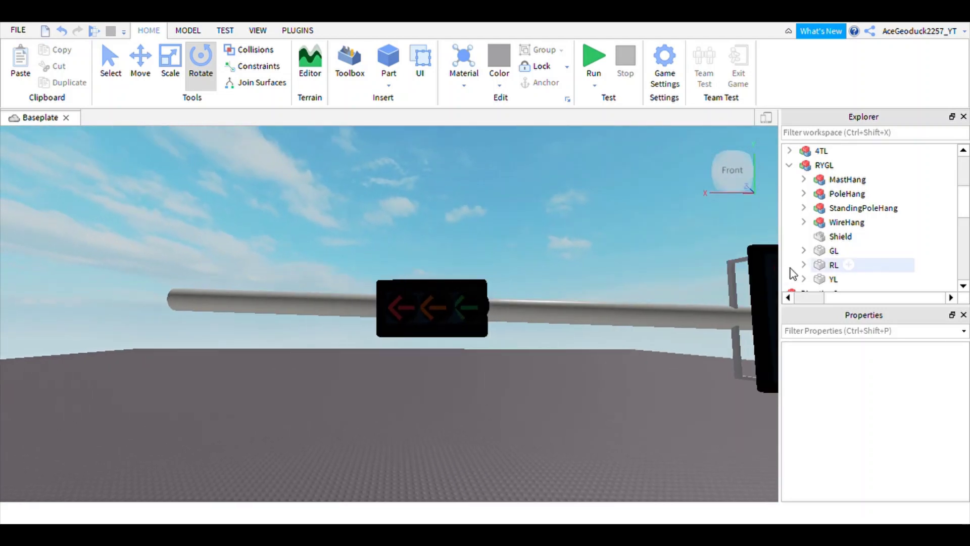
{"action": "left_click", "coordinate": [831, 266]}
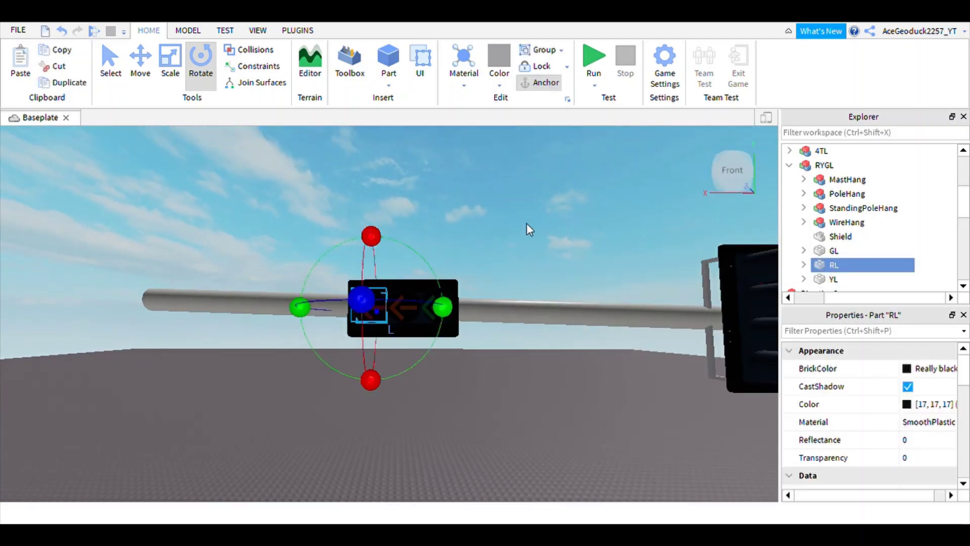
{"action": "key", "text": "ctrl+c"}
{"action": "key", "text": "ctrl+v"}
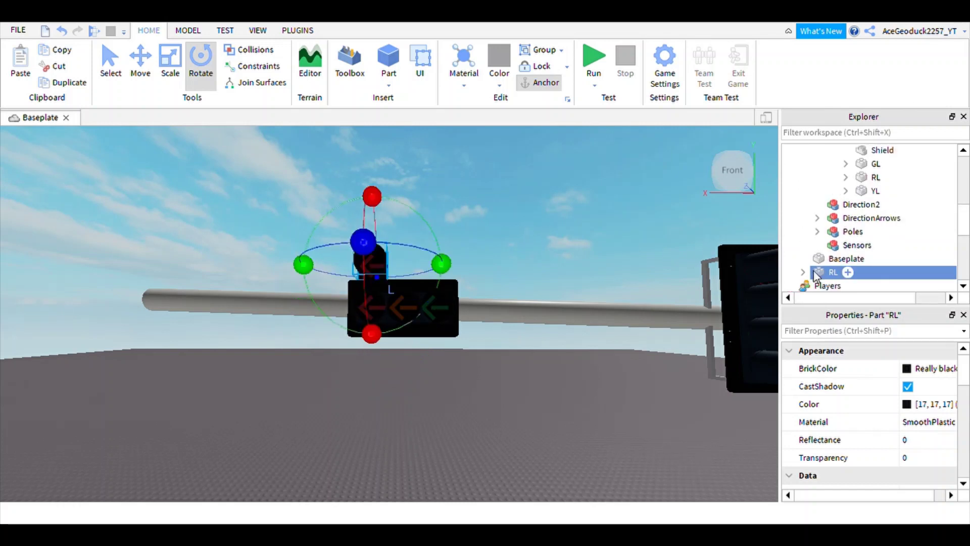
Reparent the pasted RL part to the RYGL model, keeping it out of 4TL, and collapse the 4TL model
{"action": "left_click_drag", "start_coordinate": [829, 281], "coordinate": [874, 188]}
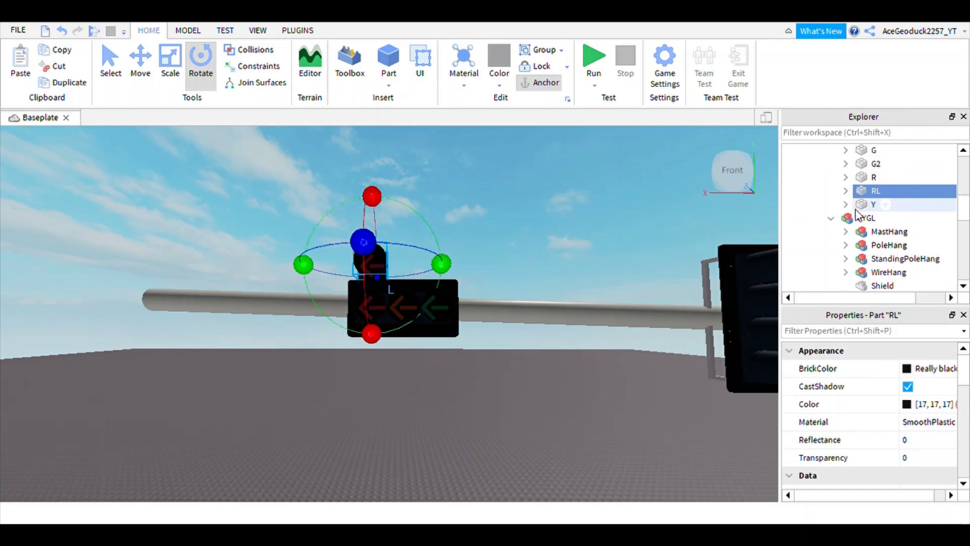
{"action": "scroll", "coordinate": [876, 201], "scroll_direction": "up", "scroll_amount": 1}
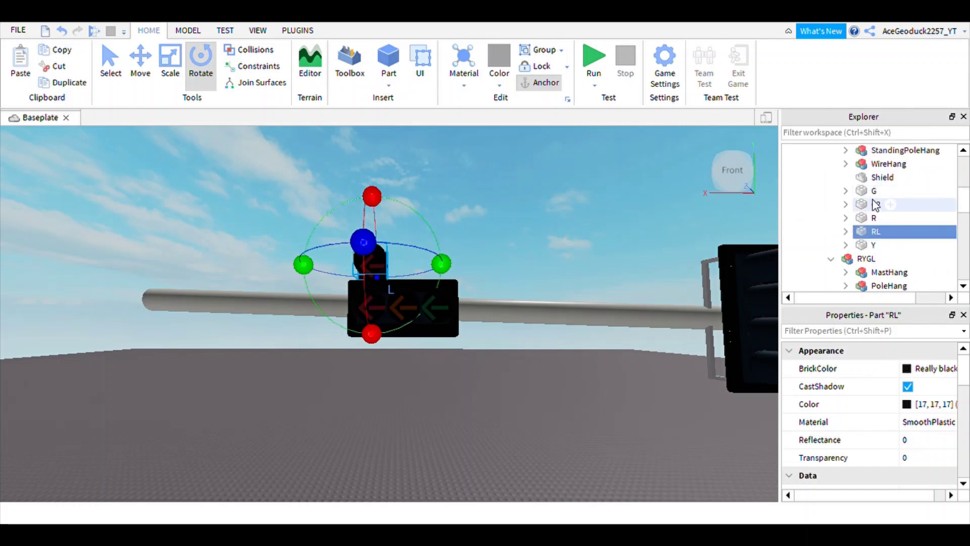
{"action": "left_click", "coordinate": [873, 231]}
{"action": "scroll", "coordinate": [877, 236], "scroll_direction": "up", "scroll_amount": 2}
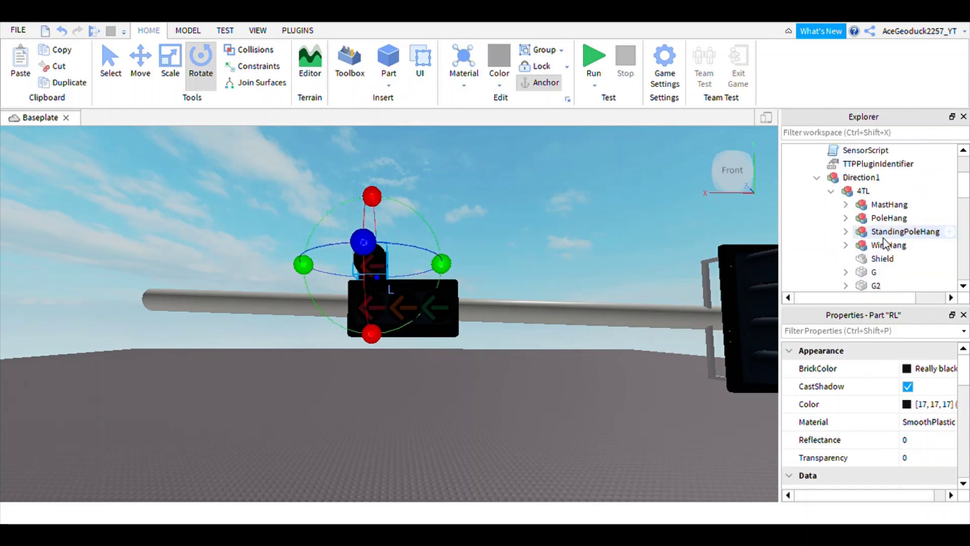
{"action": "scroll", "coordinate": [884, 243], "scroll_direction": "down", "scroll_amount": 2}
{"action": "left_click_drag", "start_coordinate": [885, 232], "coordinate": [858, 220]}
{"action": "scroll", "coordinate": [864, 252], "scroll_direction": "down", "scroll_amount": 1}
{"action": "scroll", "coordinate": [866, 257], "scroll_direction": "up", "scroll_amount": 3}
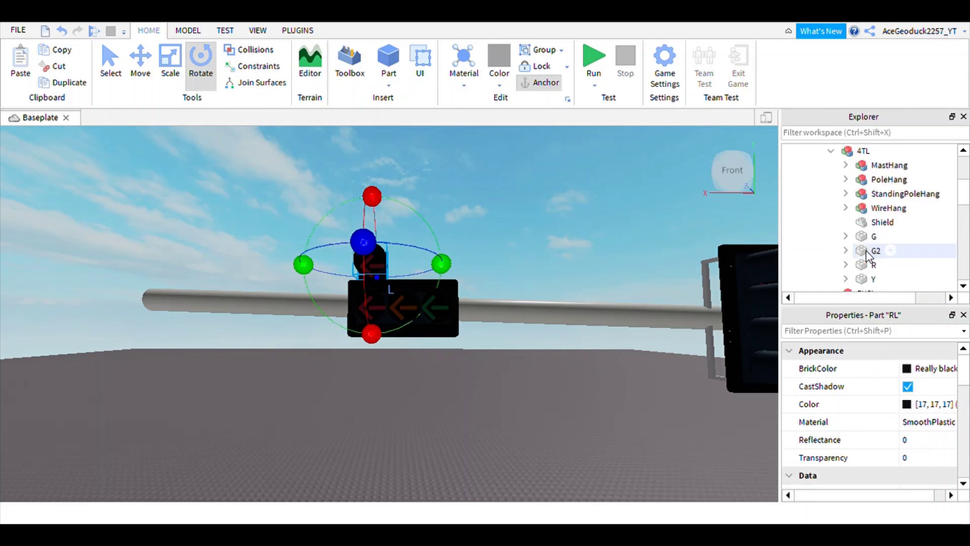
{"action": "left_click", "coordinate": [831, 151]}
{"action": "scroll", "coordinate": [879, 235], "scroll_direction": "down", "scroll_amount": 2}
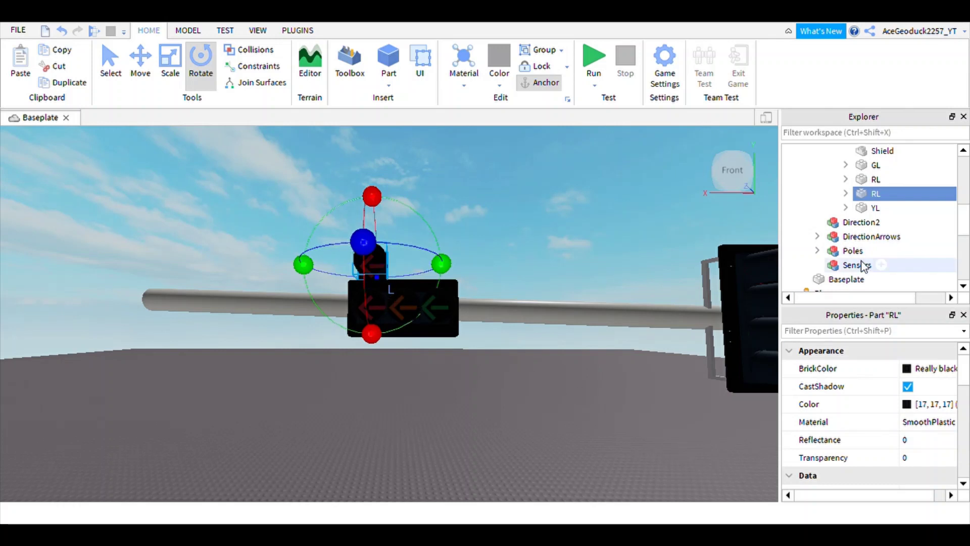
Delete the Shield union from the RYGL model
{"action": "scroll", "coordinate": [862, 260], "scroll_direction": "up", "scroll_amount": 2}
{"action": "left_click", "coordinate": [879, 237]}
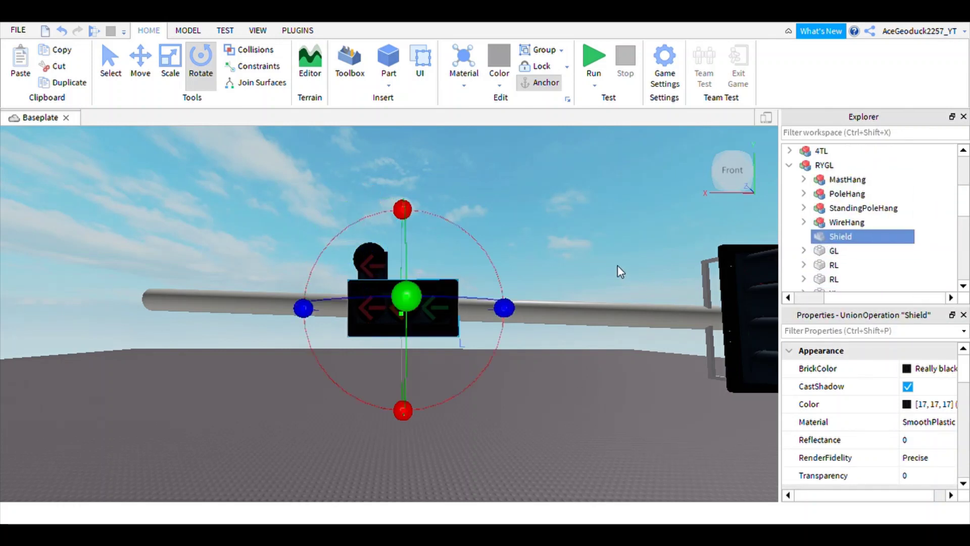
{"action": "key", "text": "Delete"}
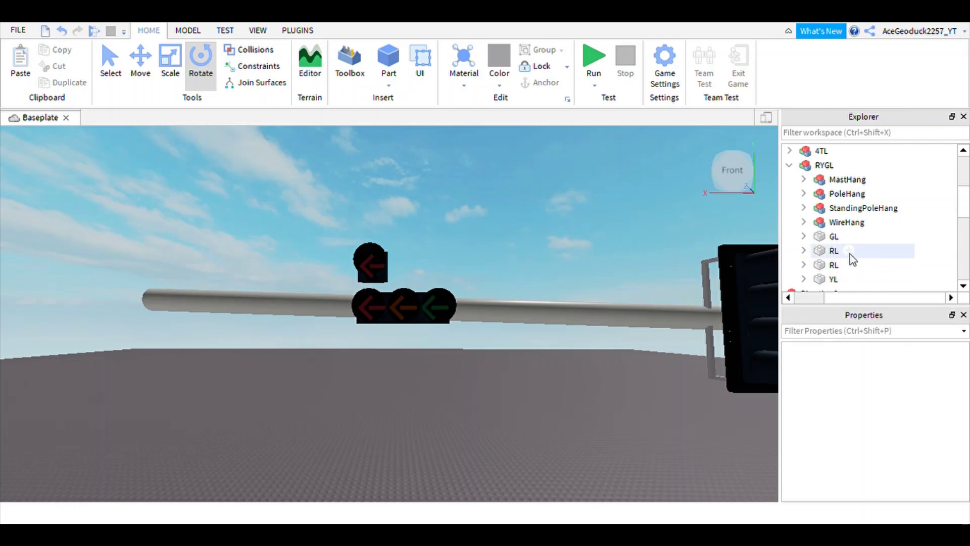
Select the duplicated RL light part above the head and activate the Move tool for it
{"action": "left_click", "coordinate": [833, 266]}
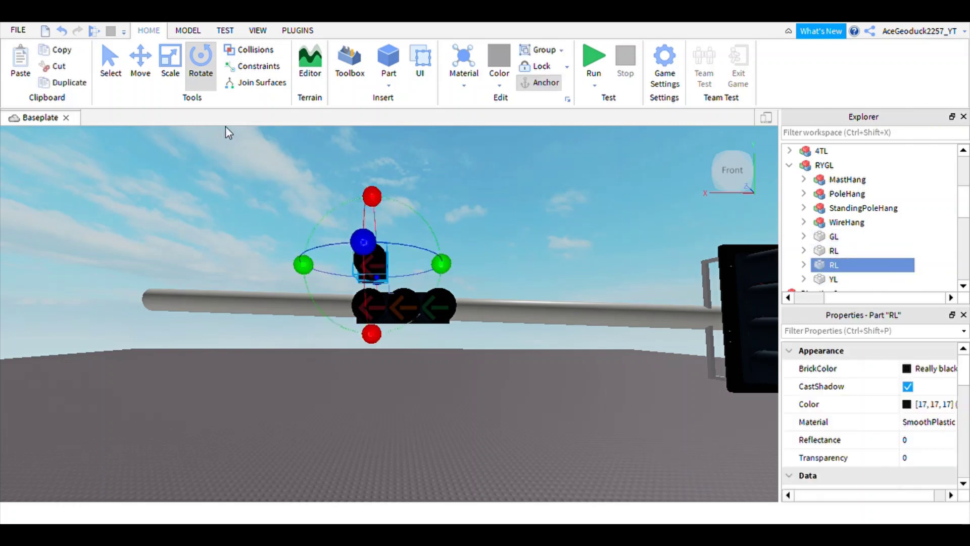
{"action": "left_click", "coordinate": [141, 63]}
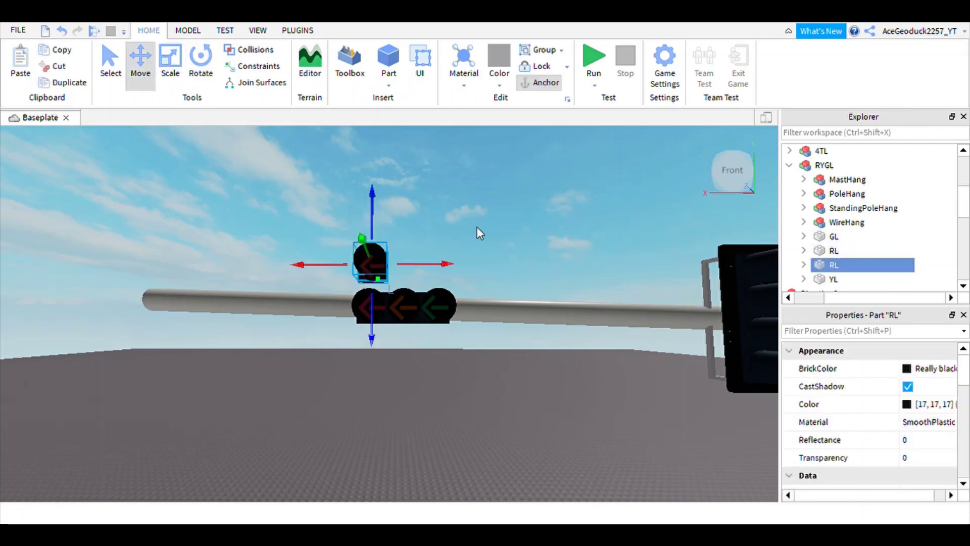